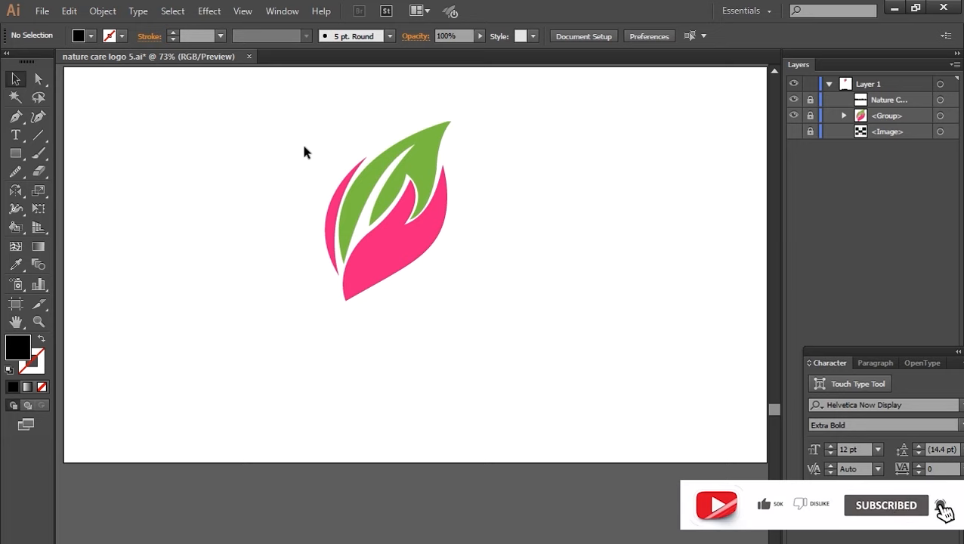
left_click_drag(322, 133, 480, 324)
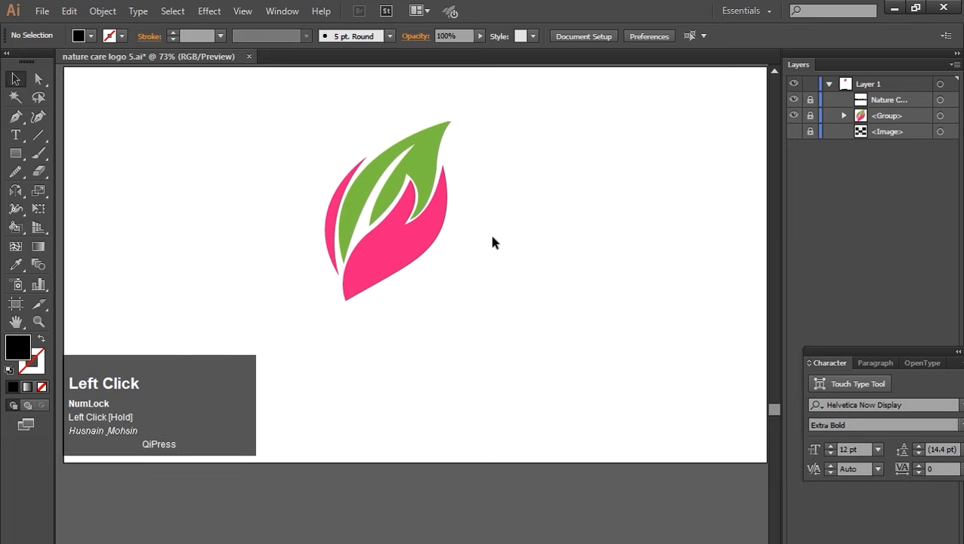
left_click_drag(341, 117, 418, 254)
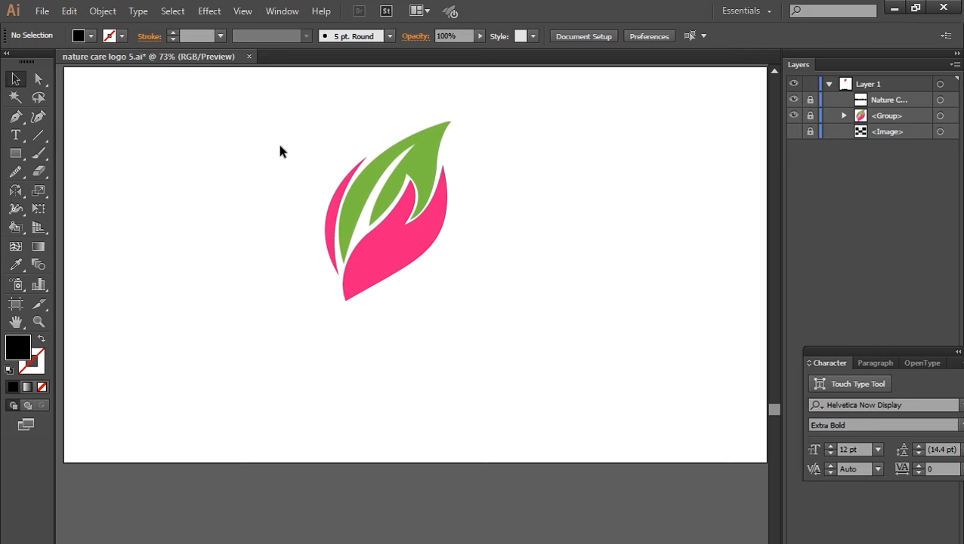
left_click_drag(299, 113, 482, 306)
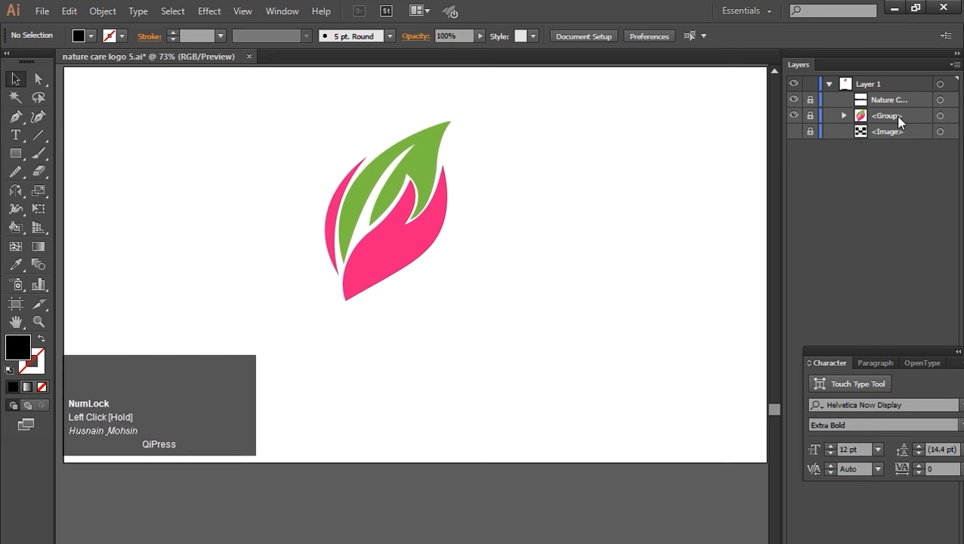
left_click_drag(333, 114, 486, 329)
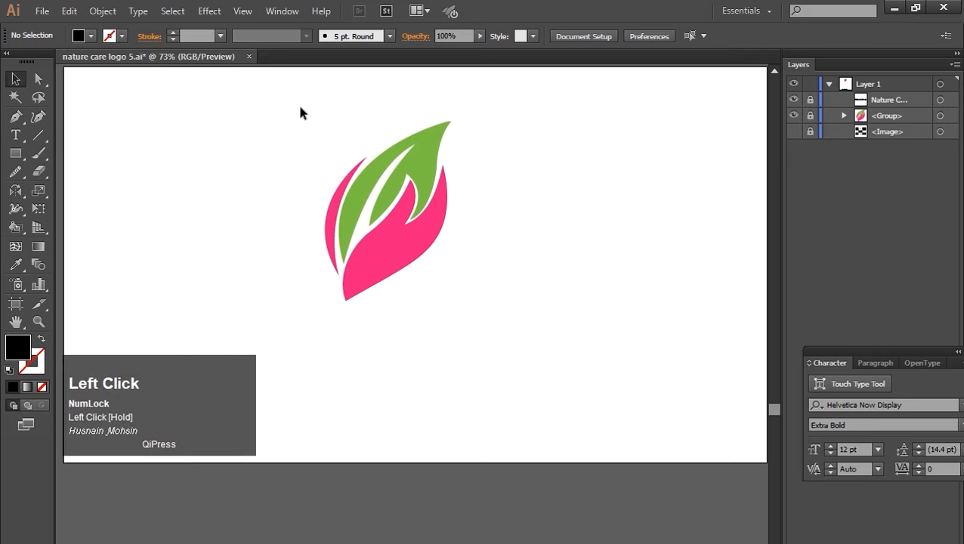
left_click_drag(301, 99, 459, 307)
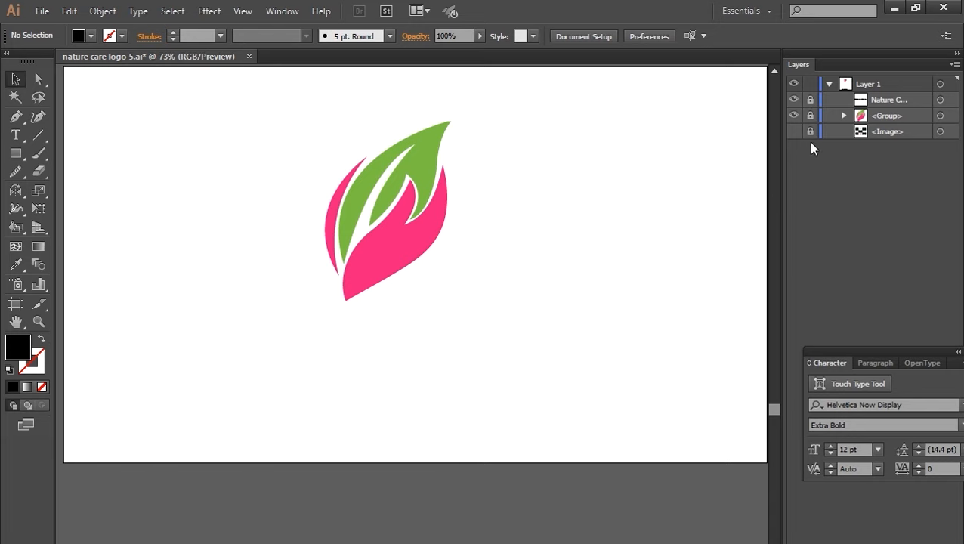
Trace the green leaf's outer left edge from its upper tip to its lower point with an unfilled, black-stroked 1 pt Pen path
left_click(39, 321)
left_click_drag(280, 91, 517, 272)
left_click(18, 74)
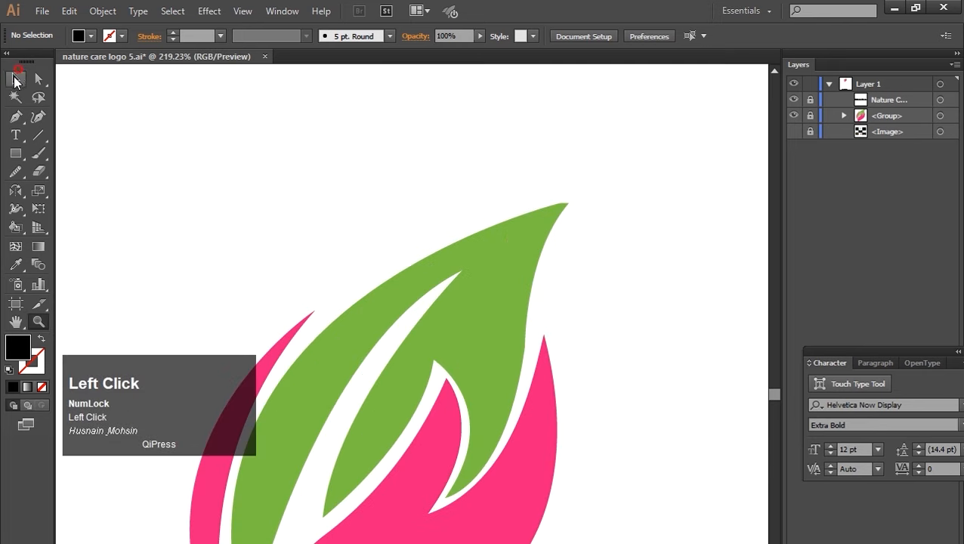
key("space")
left_click_drag(314, 285, 411, 134)
key("ctrl+minus")
key("ctrl+minus")
key("space")
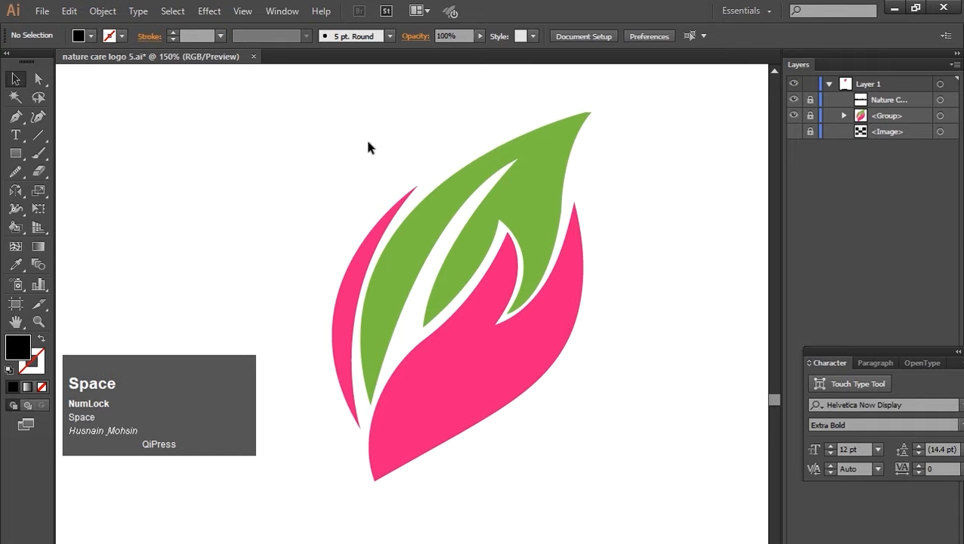
left_click(17, 117)
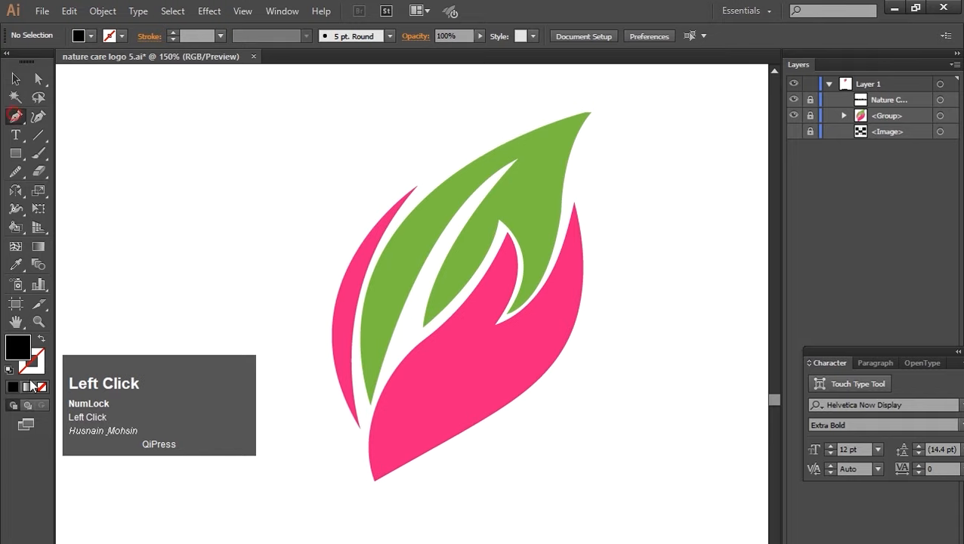
left_click(42, 339)
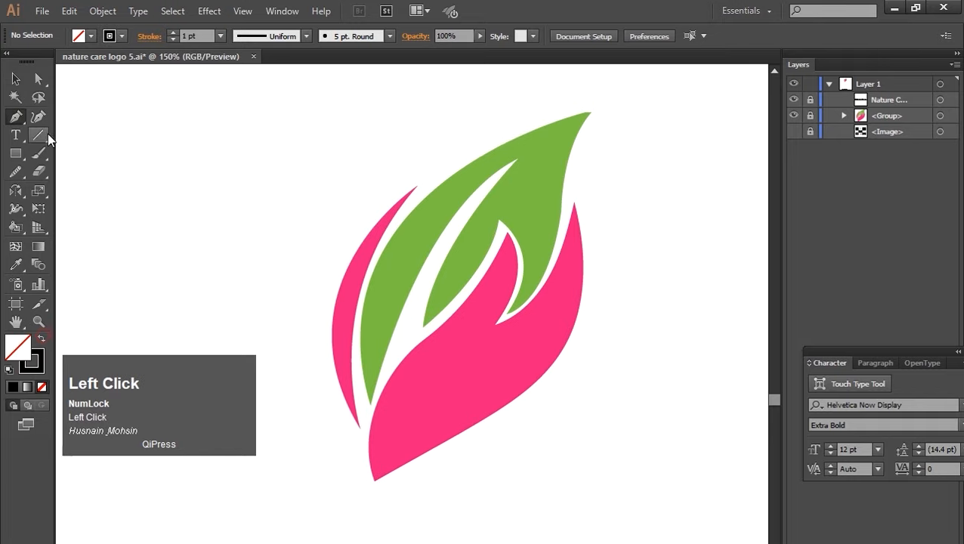
left_click(590, 113)
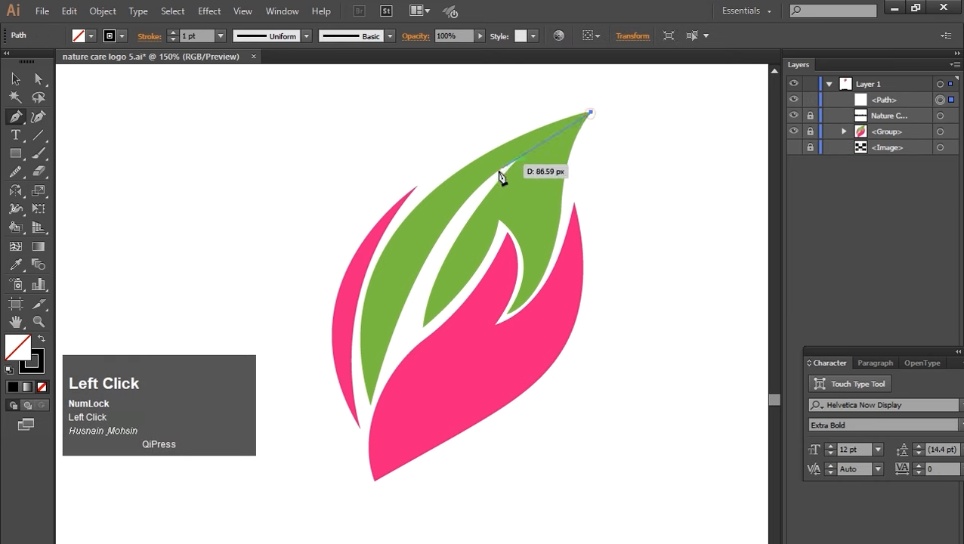
left_click(372, 402)
left_click_drag(372, 405, 410, 543)
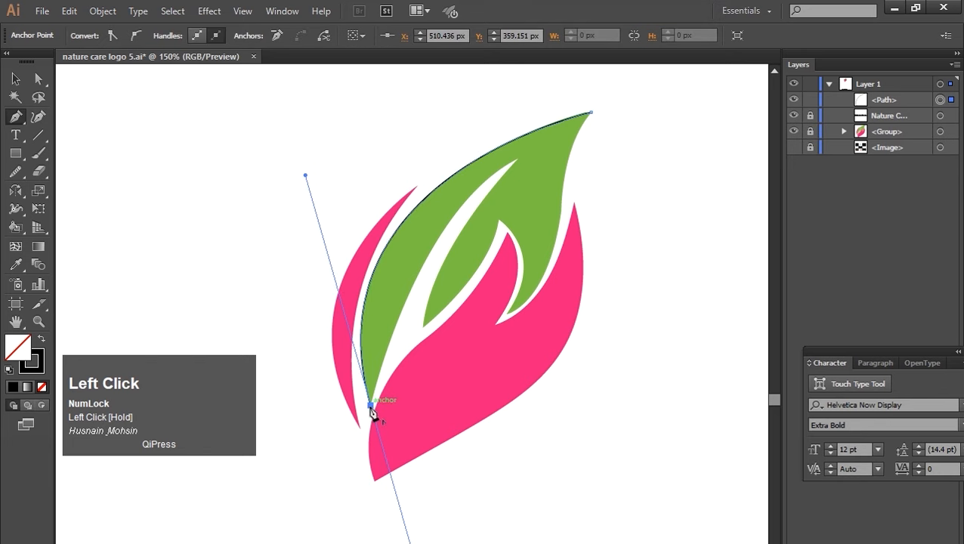
left_click(371, 406)
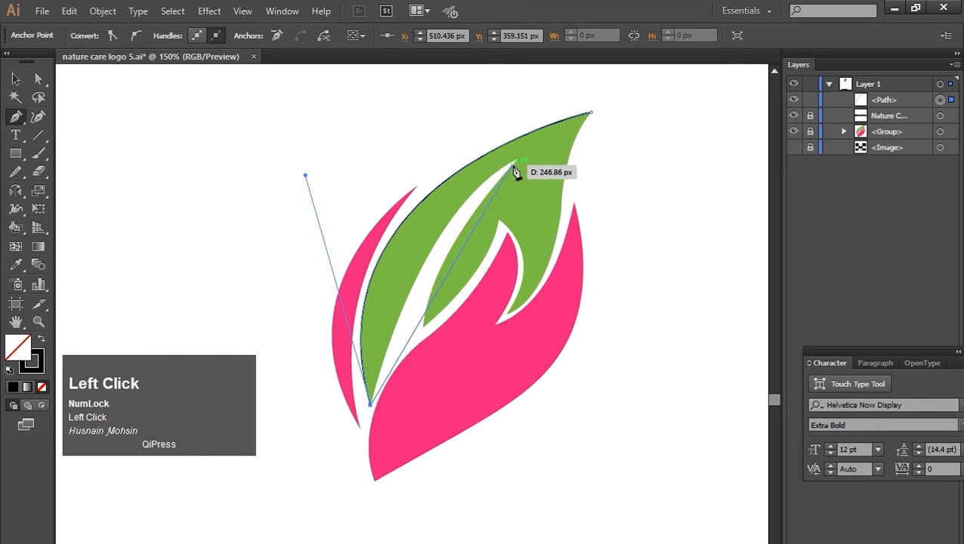
Continue the leaf path along both sides of the white slit, ending at the lower point of the inner leaf section
left_click_drag(518, 159, 616, 115)
left_click(519, 157)
left_click(423, 325)
left_click_drag(423, 346, 412, 413)
left_click(423, 326)
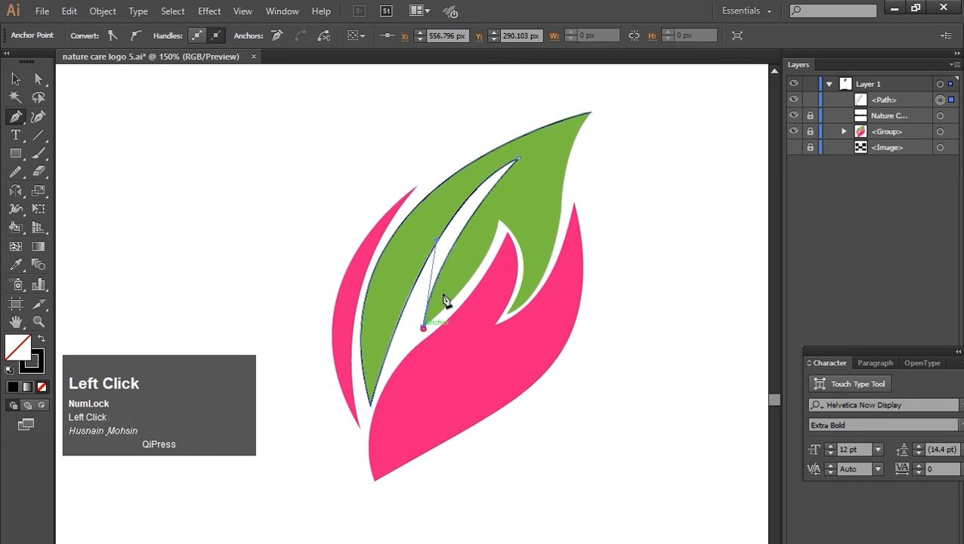
Continue the leaf path around the inner notch and lower right point, then up the right edge, closing it at the upper tip
left_click_drag(499, 220, 505, 165)
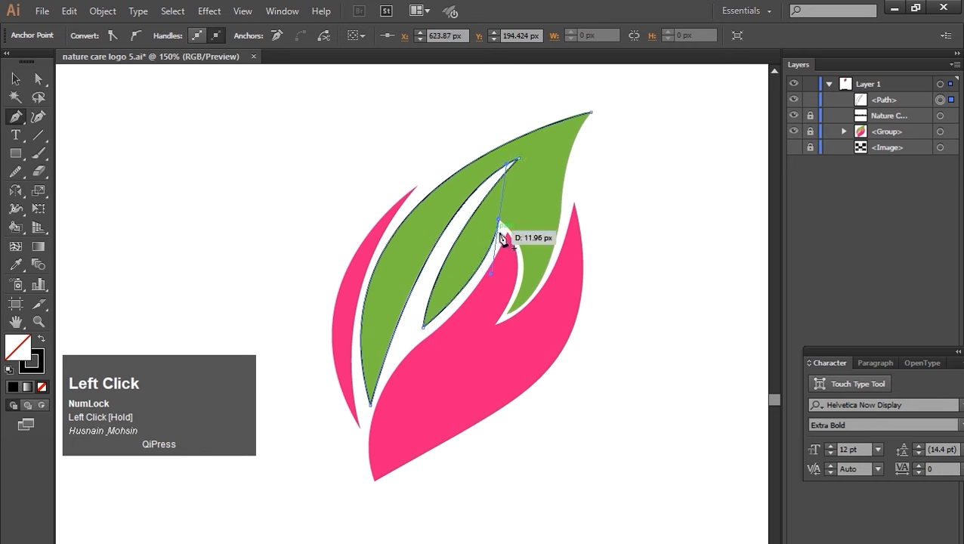
left_click(498, 219)
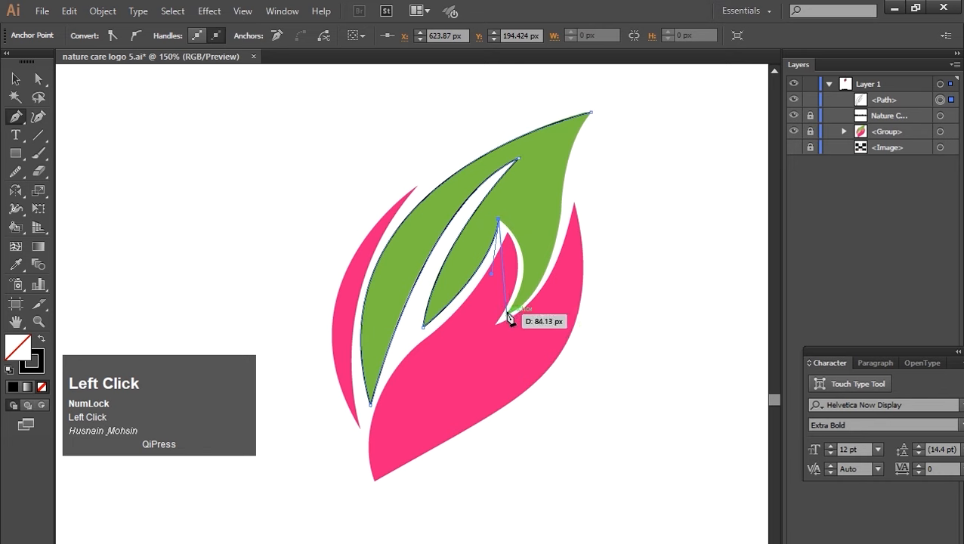
left_click_drag(507, 312, 467, 378)
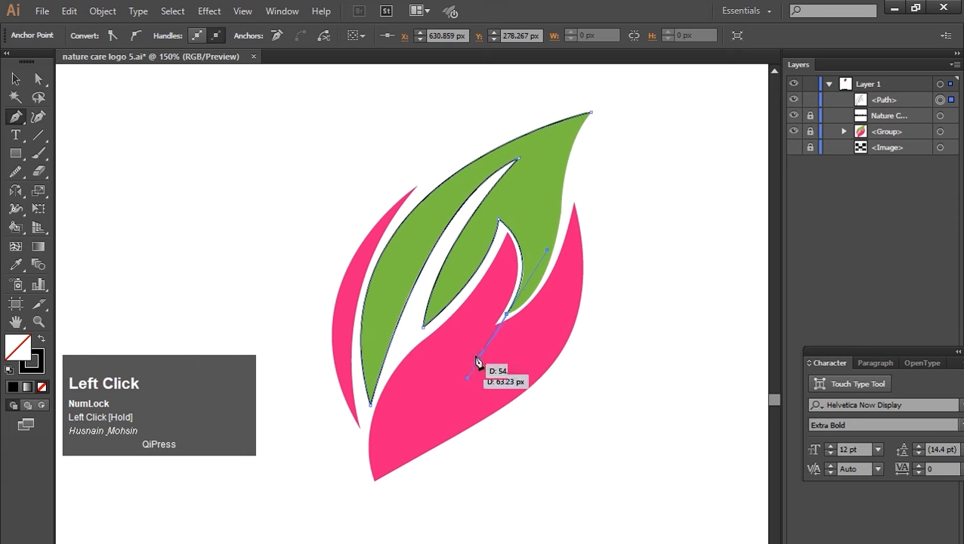
left_click_drag(507, 317, 509, 318)
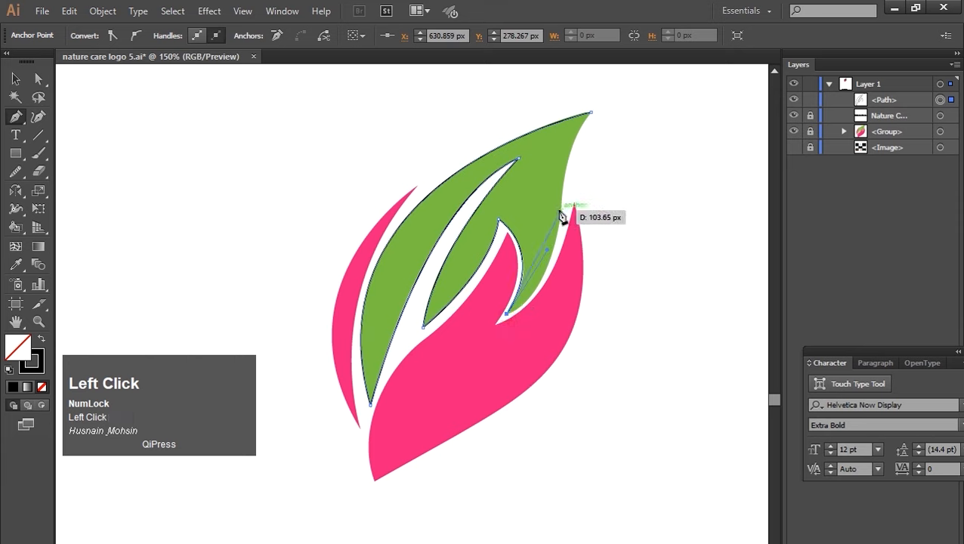
left_click_drag(562, 205, 566, 129)
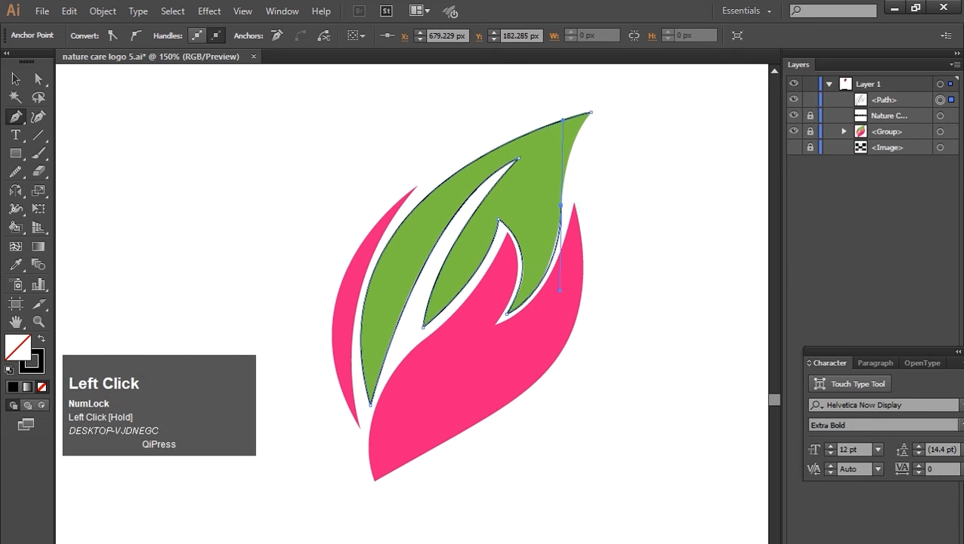
left_click(563, 205)
left_click_drag(590, 113, 624, 167)
Fill the traced leaf path with the green sampled from the logo using the Eyedropper, and deselect it
left_click(16, 78)
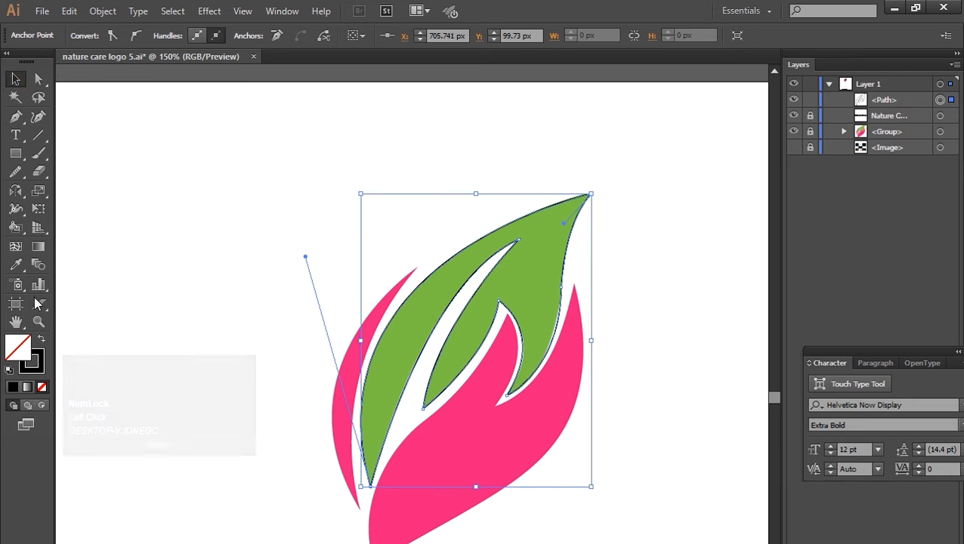
left_click(16, 264)
left_click(541, 245)
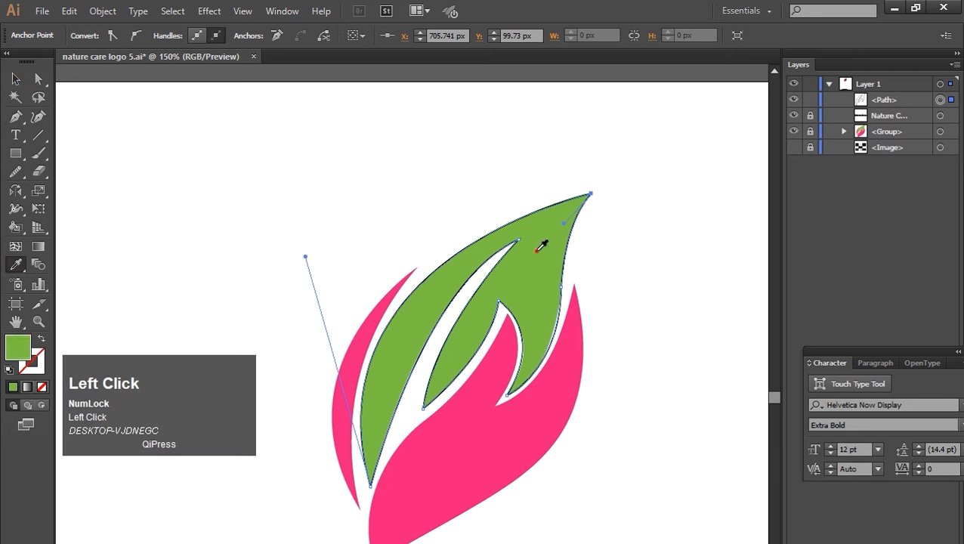
left_click(15, 79)
left_click(330, 170)
left_click(517, 262)
left_click(231, 215)
Trace the narrow pink crescent beside the leaf as a closed Pen path with no fill and a green 1 pt stroke
key("p")
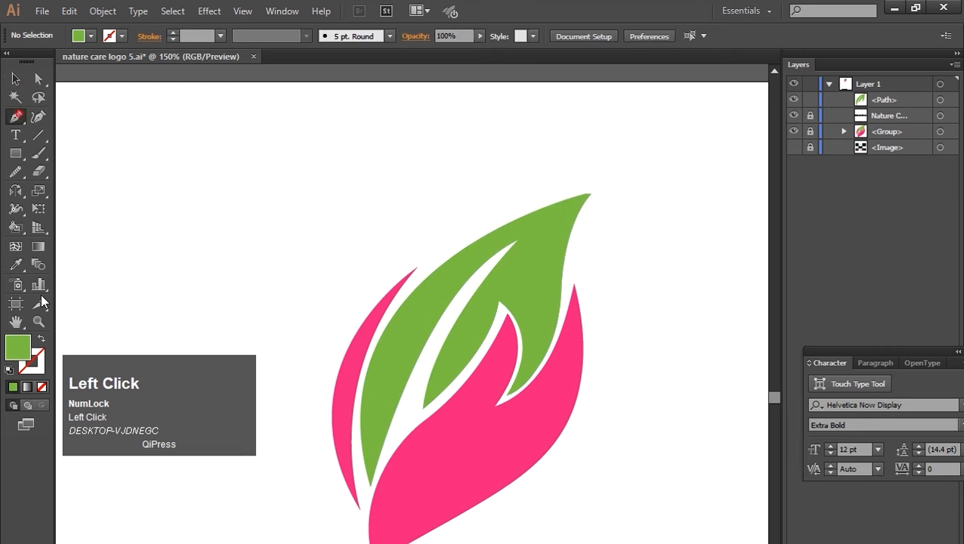
left_click(42, 341)
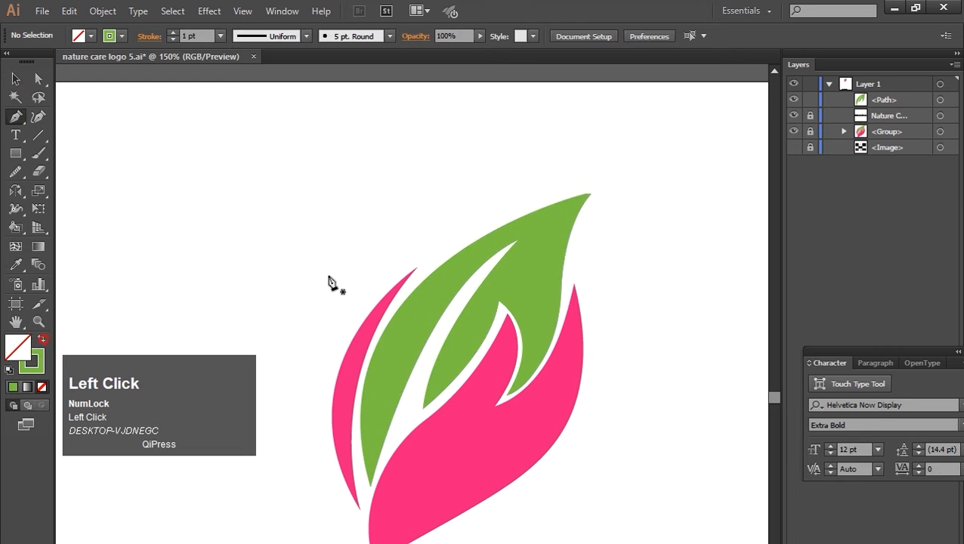
left_click(416, 268)
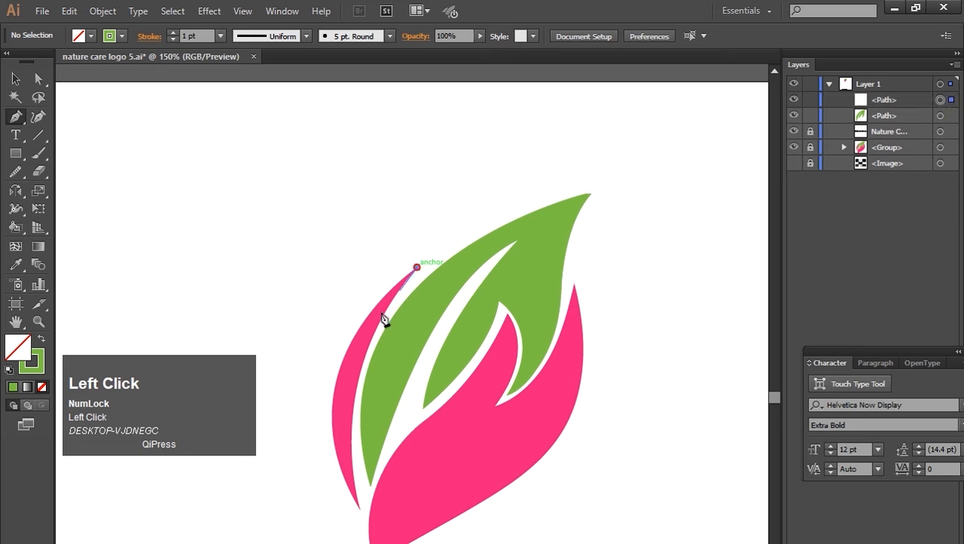
left_click_drag(360, 511, 387, 543)
left_click(361, 510)
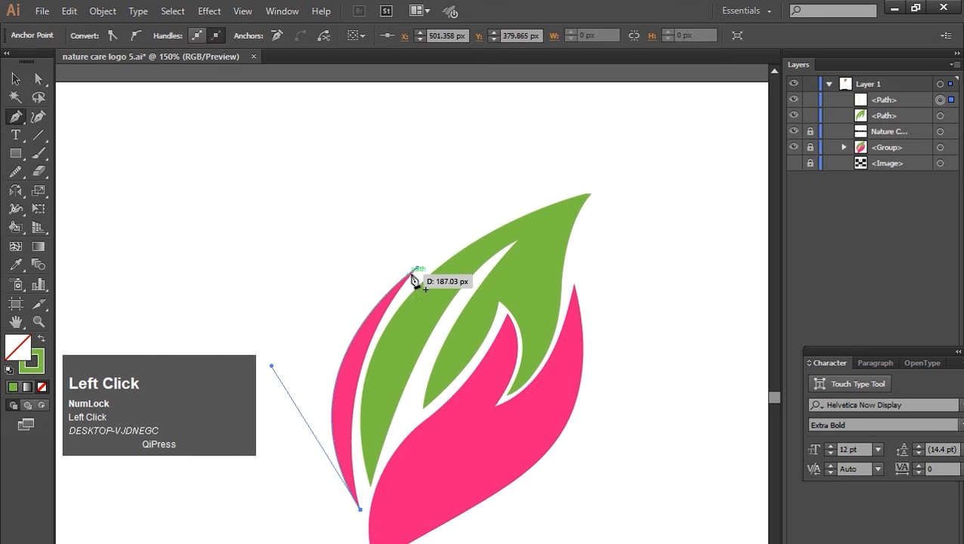
left_click_drag(417, 267, 513, 167)
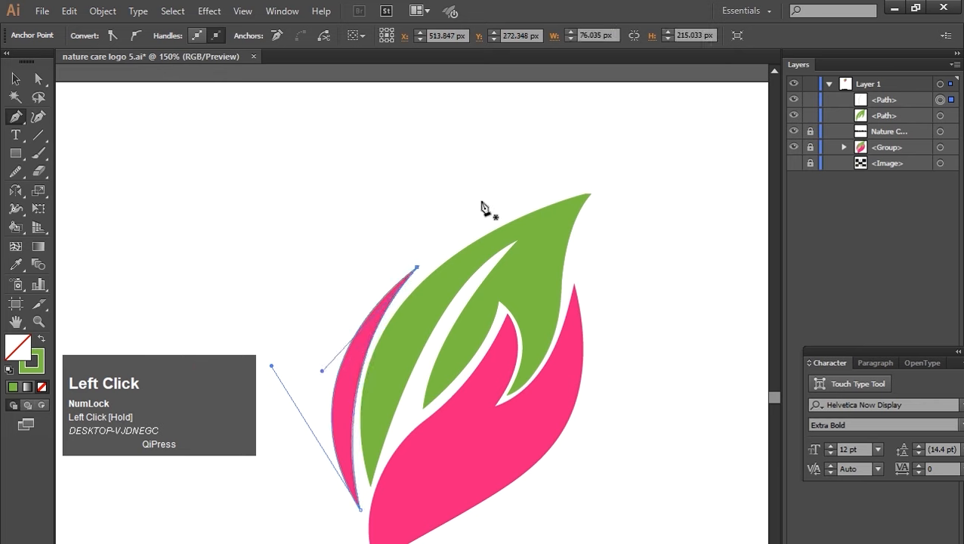
Start tracing the large pink shape from its inner tip down the left edge, around the bottom point and along the lower right curve
left_click(506, 312)
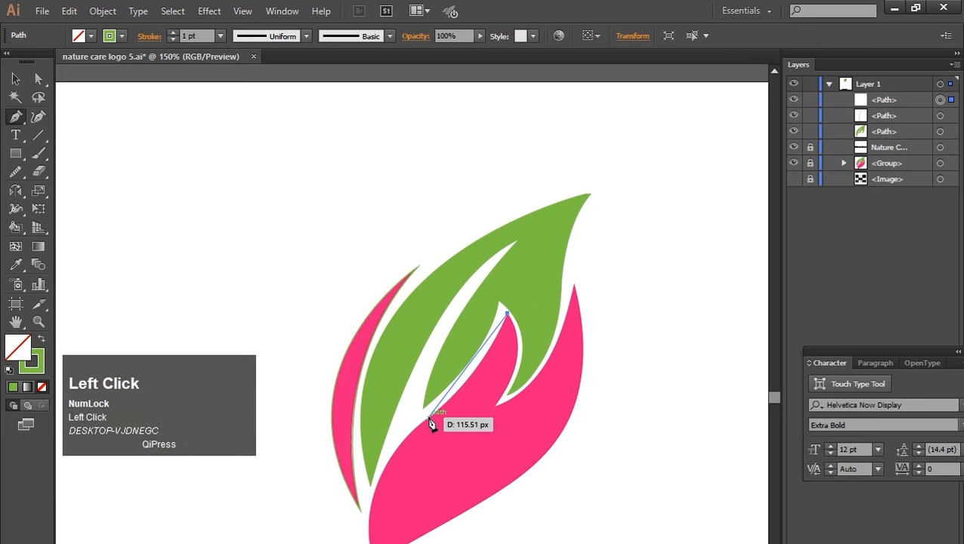
mouse_move(429, 417)
left_mouse_down()
mouse_move(381, 452)
mouse_move(431, 424)
left_mouse_up()
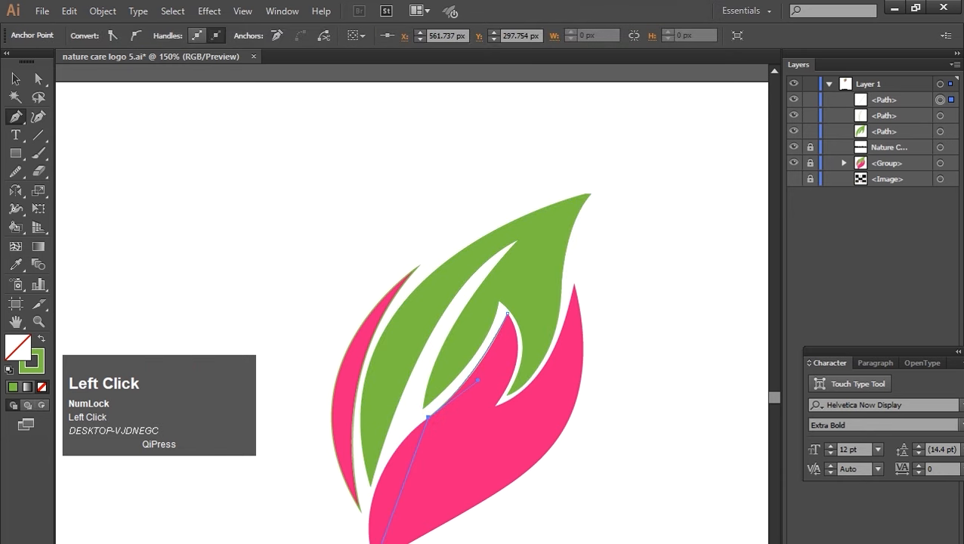
left_click_drag(383, 540, 347, 482)
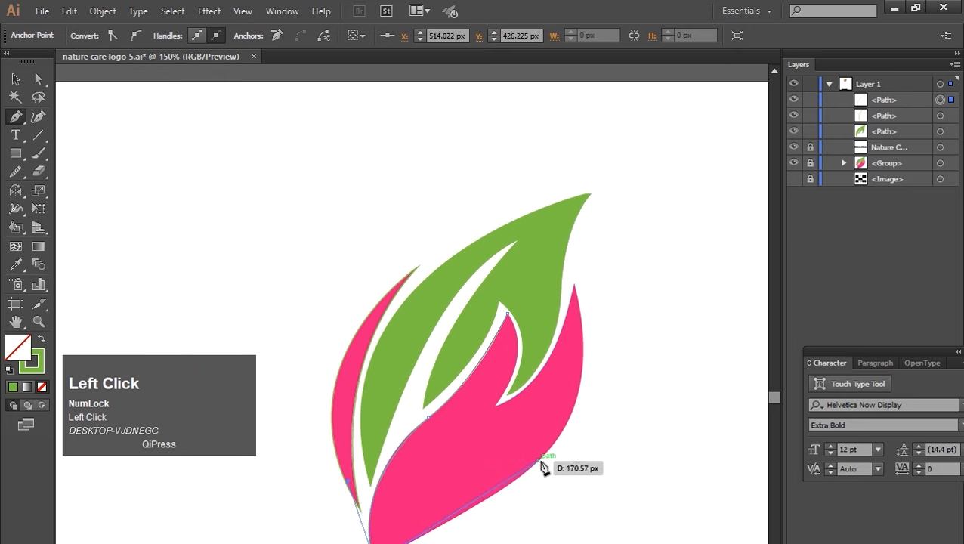
mouse_move(547, 453)
left_mouse_down()
mouse_move(580, 417)
mouse_move(551, 456)
left_mouse_up()
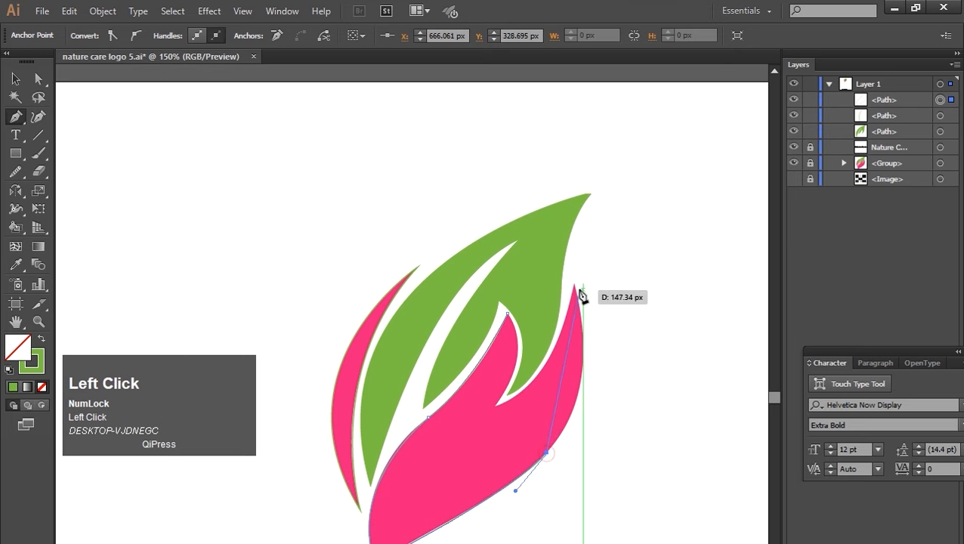
Continue the large pink shape's path over its right tip and into the inner notch, closing it at the inner tip
left_click_drag(574, 287, 542, 172)
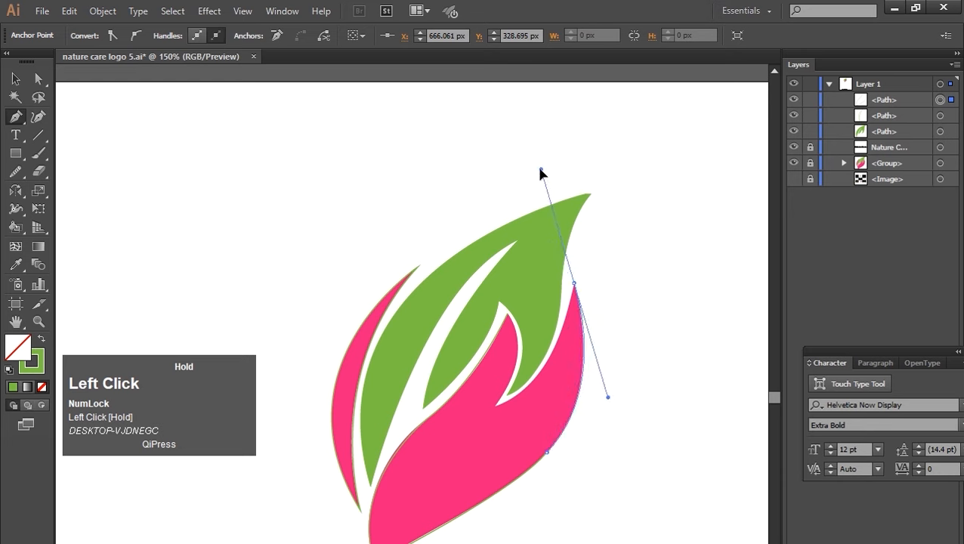
left_click(575, 285)
left_click_drag(495, 406, 430, 424)
left_click(495, 408)
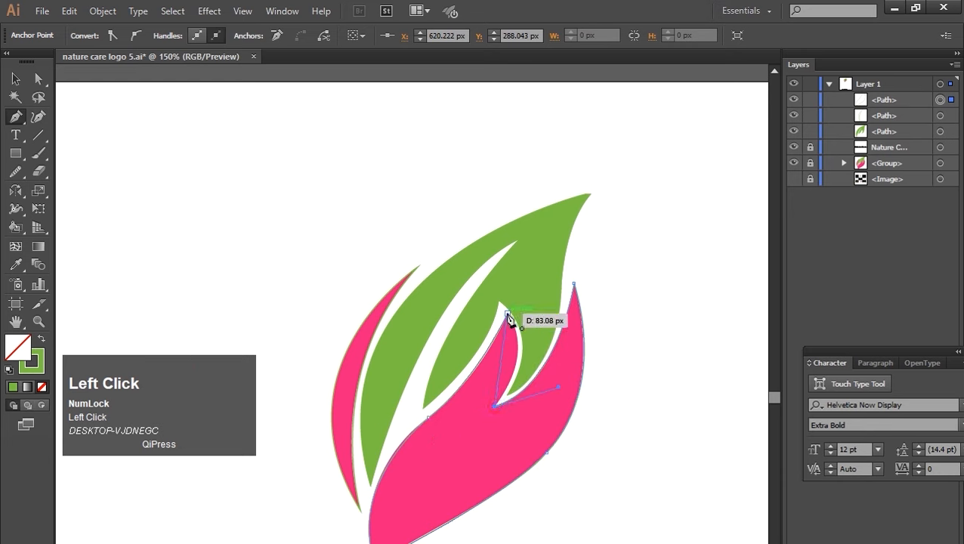
left_click_drag(508, 313, 478, 273)
Fill the traced large shape with the pink sampled from the logo using the Eyedropper, and deselect it
left_click(16, 264)
left_click(469, 456)
left_click(16, 79)
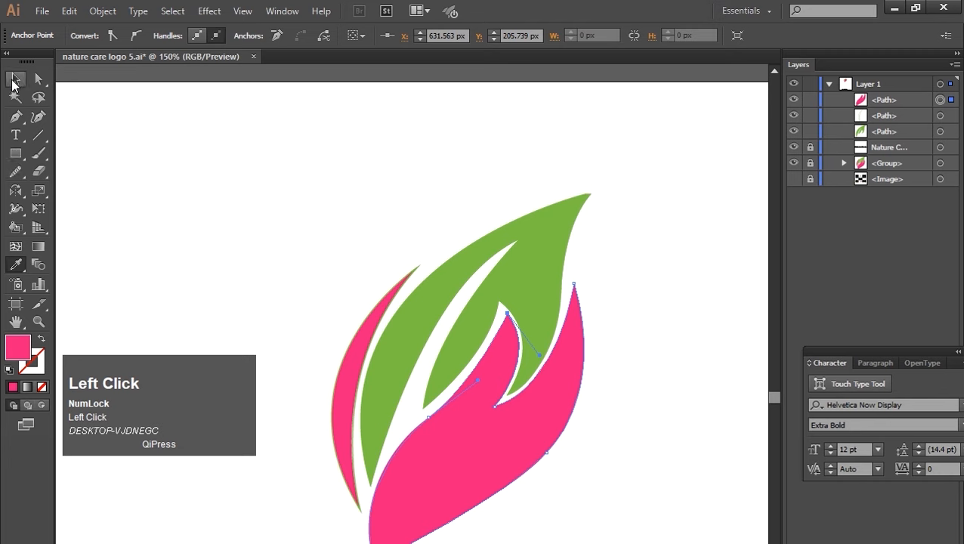
left_click(321, 273)
Apply the sampled logo pink to the traced crescent path with the Eyedropper, and deselect it
left_click(355, 339)
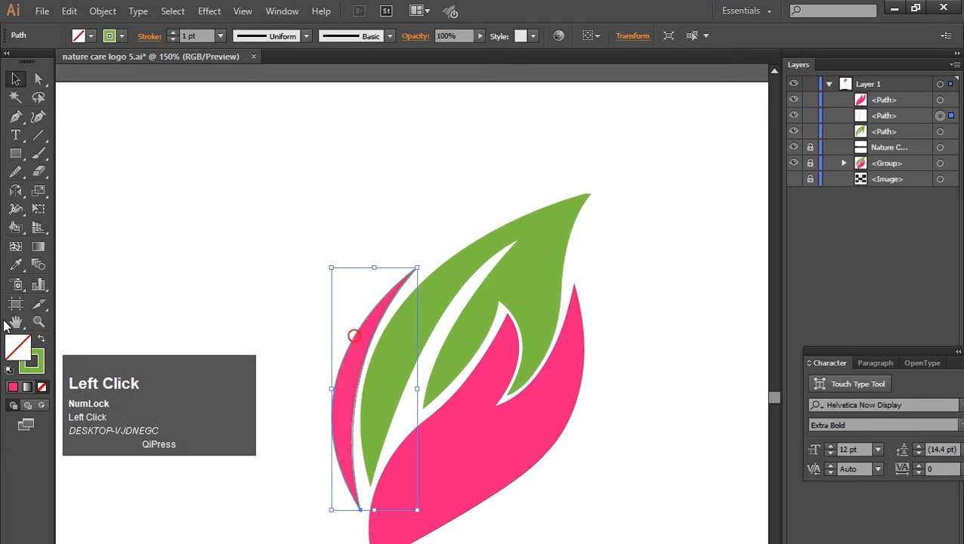
left_click(16, 264)
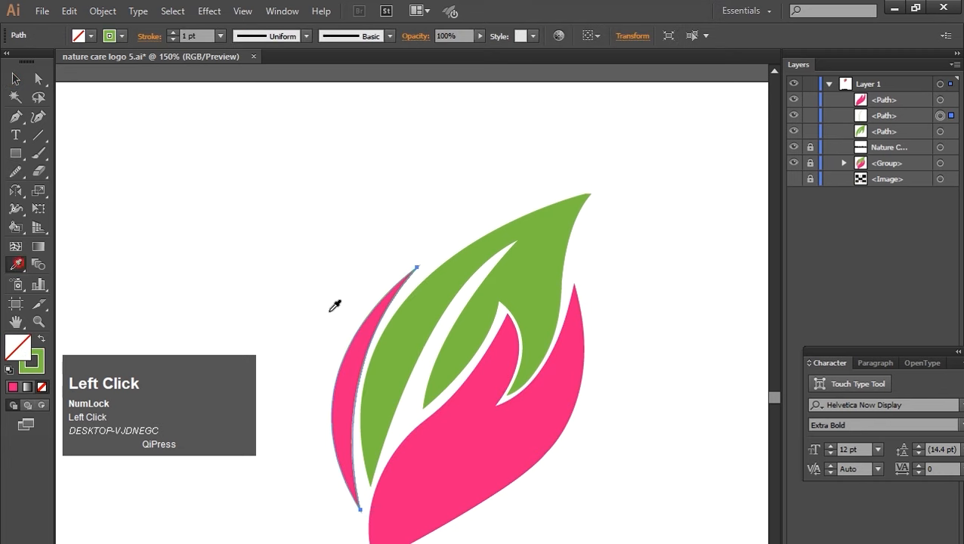
left_click(360, 352)
key("v")
left_click(329, 246)
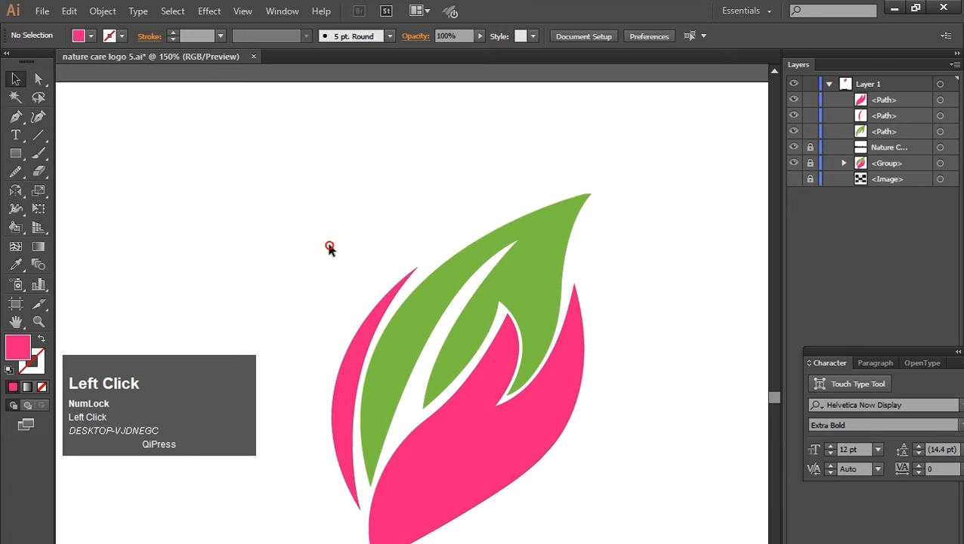
Hide the original logo group, group the three traced green and pink paths, and deselect them
left_click(794, 163)
left_click_drag(349, 199, 484, 382)
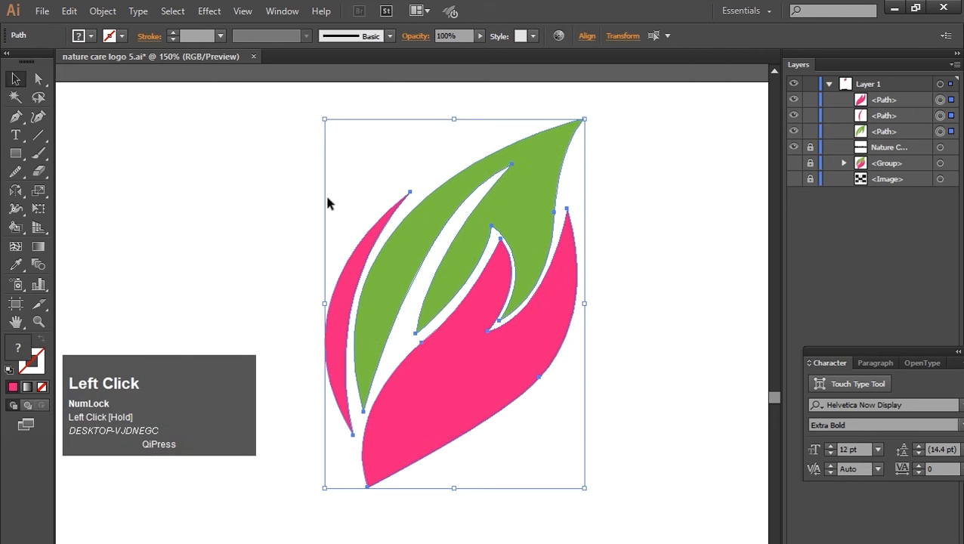
left_click(102, 10)
left_click(134, 68)
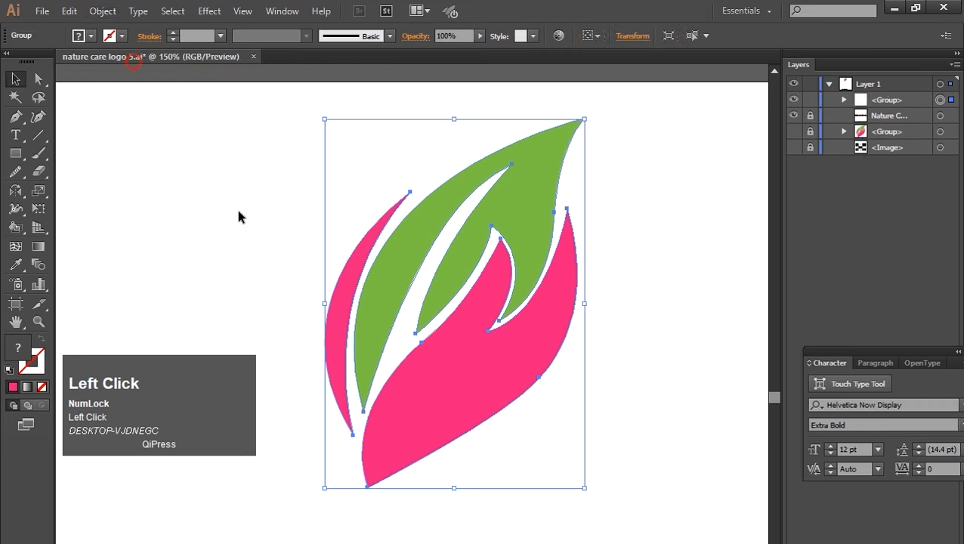
left_click(282, 206)
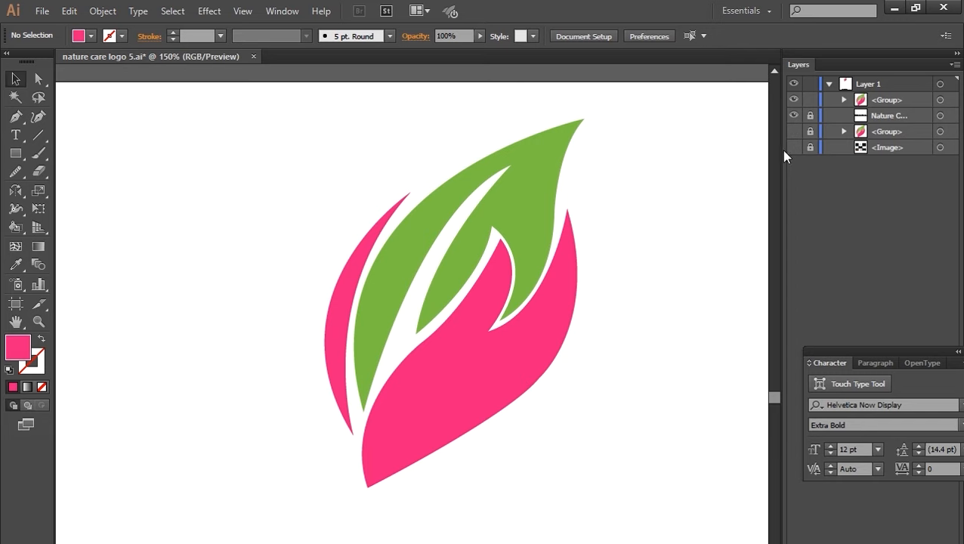
Unlock the Nature Care text and move it up to sit beneath the leaf symbol
key("ctrl+minus")
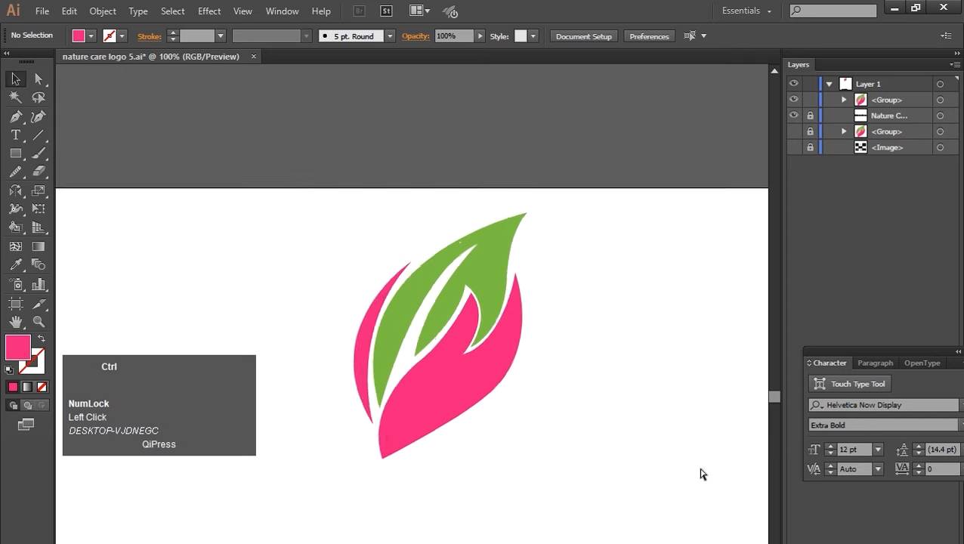
key("ctrl+minus")
left_click_drag(547, 417, 513, 270)
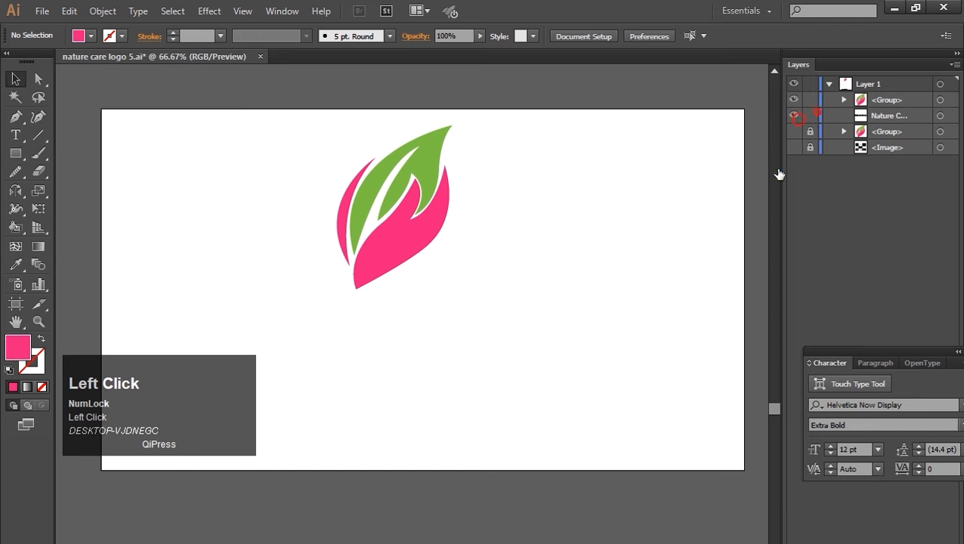
left_click_drag(437, 542, 432, 315)
key("z")
left_click_drag(241, 106, 536, 354)
left_click(15, 78)
left_click_drag(436, 371, 476, 274)
key("ctrl+minus")
key("ctrl+minus")
key("ctrl+minus")
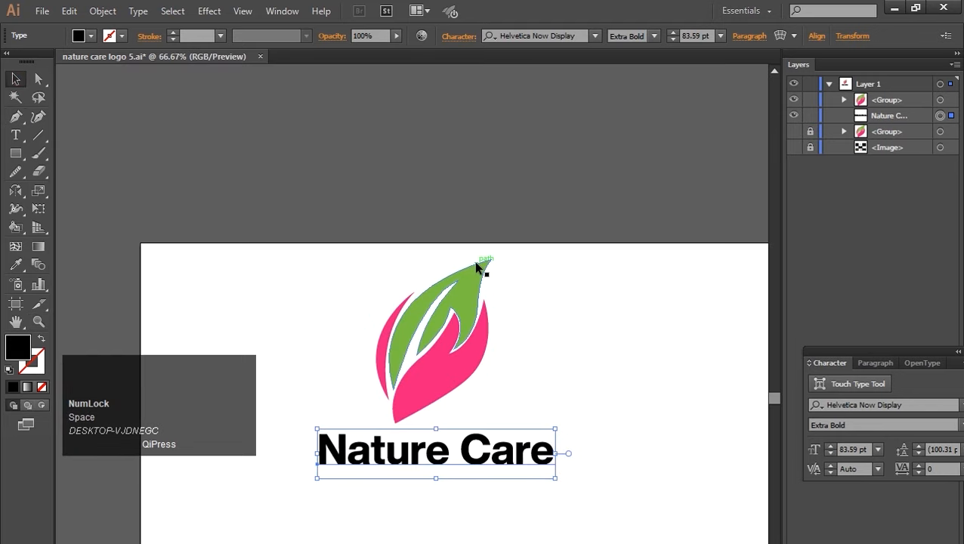
key("ctrl+plus")
left_click_drag(454, 247, 460, 199)
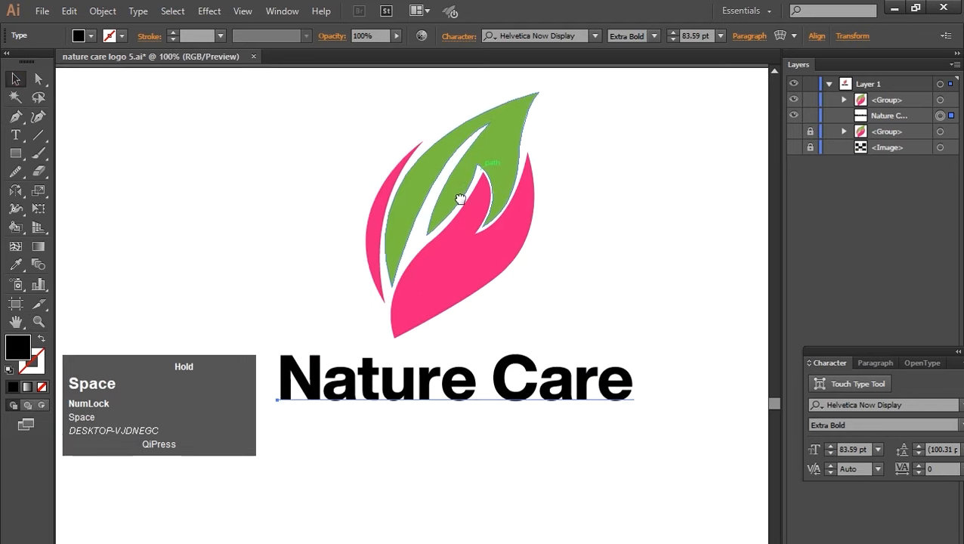
Shift the Nature Care text slightly up and to the left, closer to the leaf symbol, and deselect it
left_click_drag(322, 108, 482, 426)
left_click_drag(434, 272, 489, 280)
left_click(226, 210)
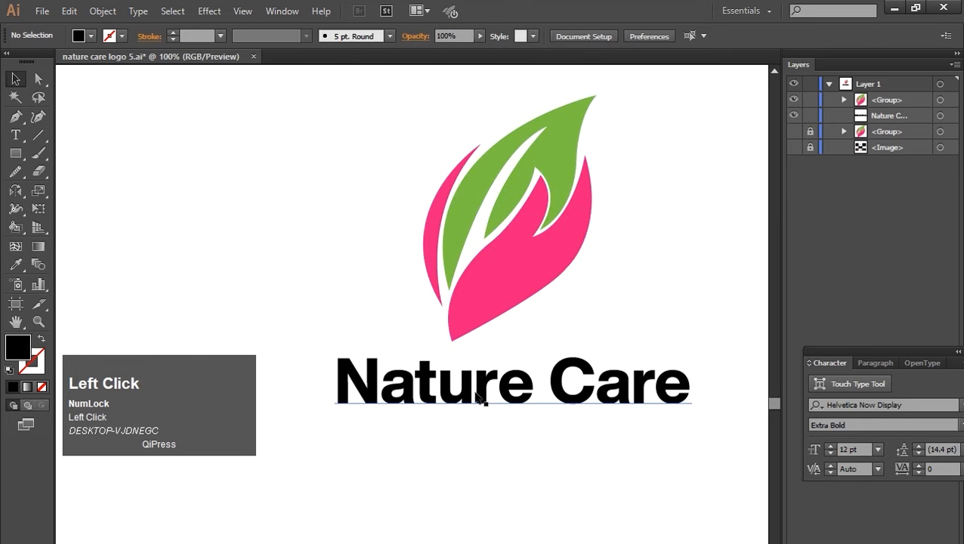
left_click_drag(466, 387, 458, 380)
left_click(318, 250)
Expand the Nature Care text with Object and Fill enabled, and ungroup it into separate letters
left_click(444, 388)
right_click(444, 388)
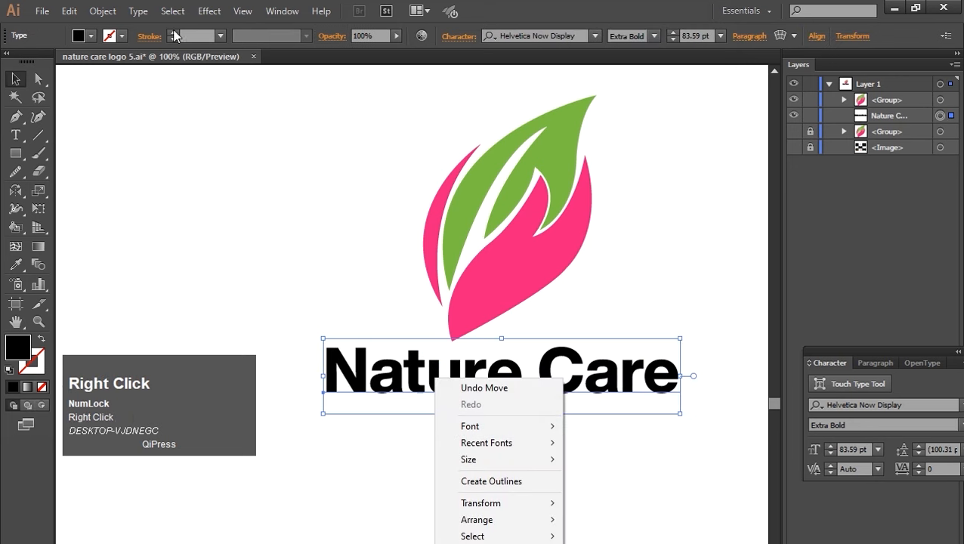
left_click(103, 11)
left_click(144, 173)
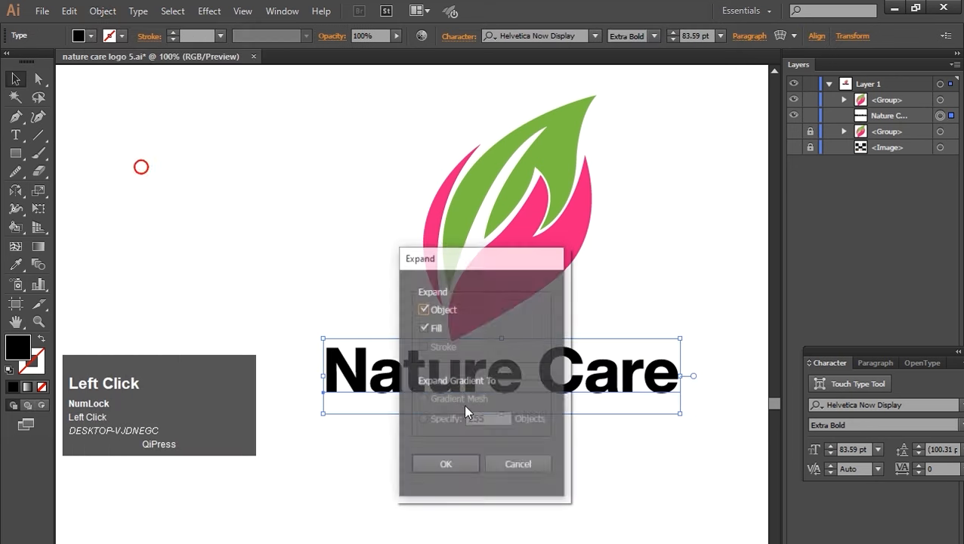
left_click(458, 464)
left_click(483, 474)
left_click(473, 391)
right_click(460, 379)
left_click(502, 470)
left_click(473, 476)
Fill the letters of "Nature" with the green sampled from the leaf using the Eyedropper
left_click_drag(525, 338, 521, 392)
left_click(16, 266)
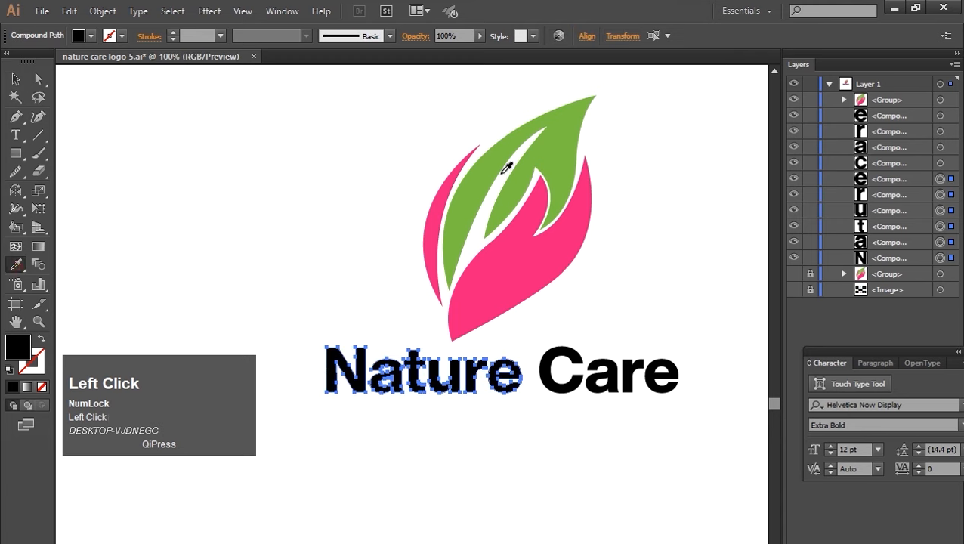
left_click(541, 151)
left_click(16, 78)
Fill the letters of "Care" with the pink sampled from the large leaf shape using the Eyedropper
left_click_drag(551, 338, 692, 452)
right_click(621, 374)
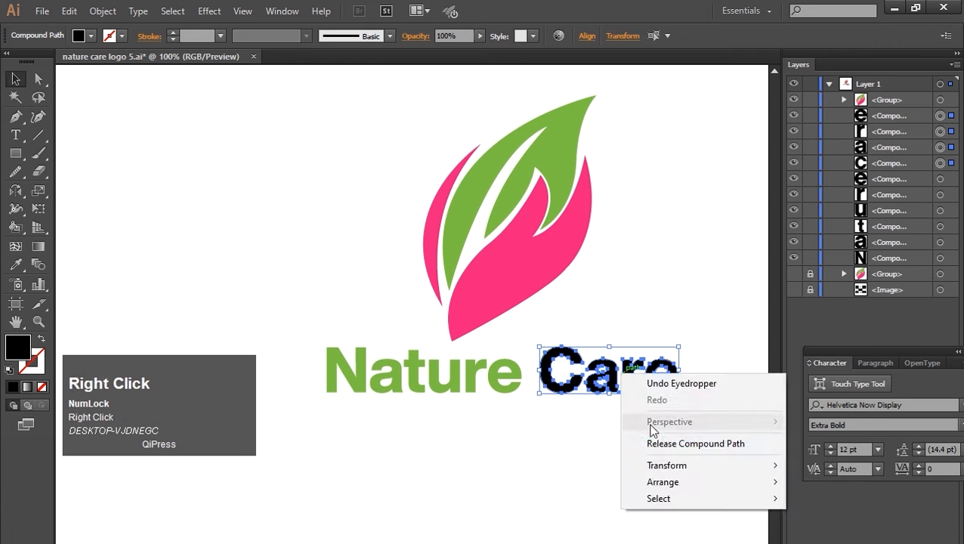
left_click(17, 266)
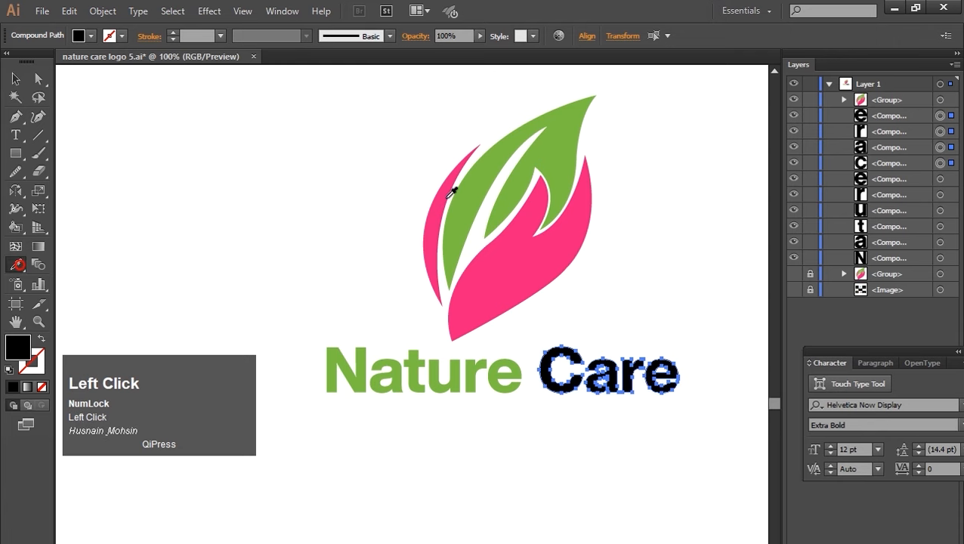
left_click(563, 230)
left_click(16, 78)
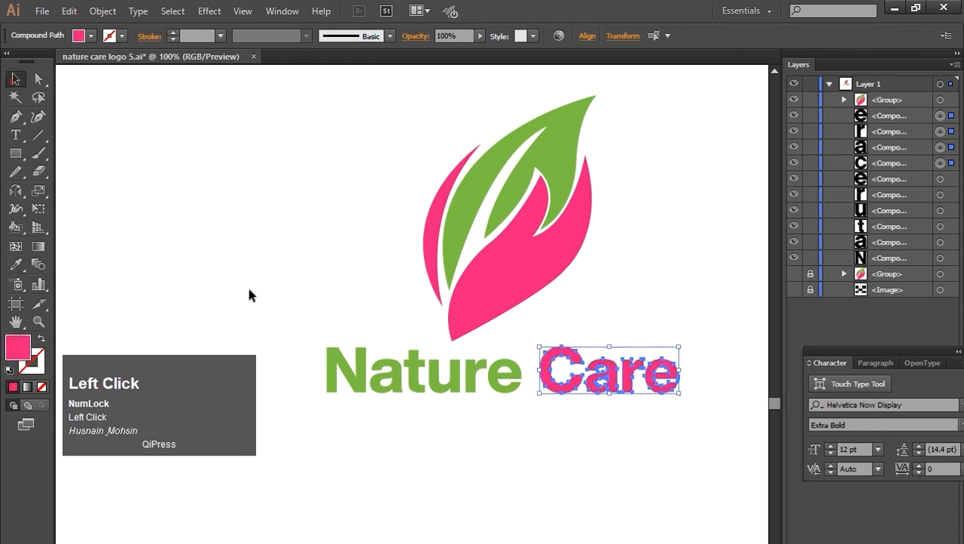
left_click_drag(380, 128, 529, 234)
right_click(523, 230)
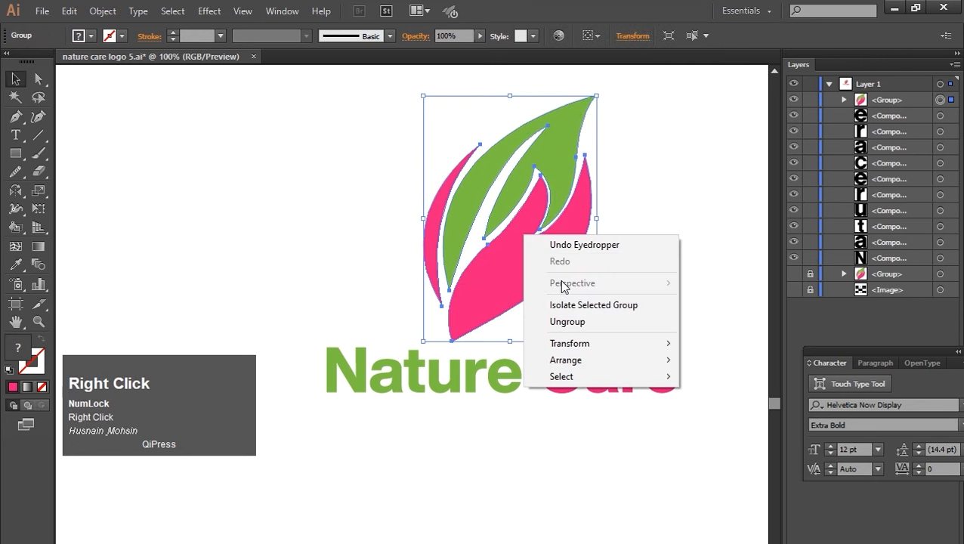
left_click(344, 211)
left_click_drag(332, 143, 544, 423)
mouse_move(432, 450)
left_mouse_down()
mouse_move(538, 394)
mouse_move(508, 398)
mouse_move(551, 389)
mouse_move(550, 450)
left_mouse_up()
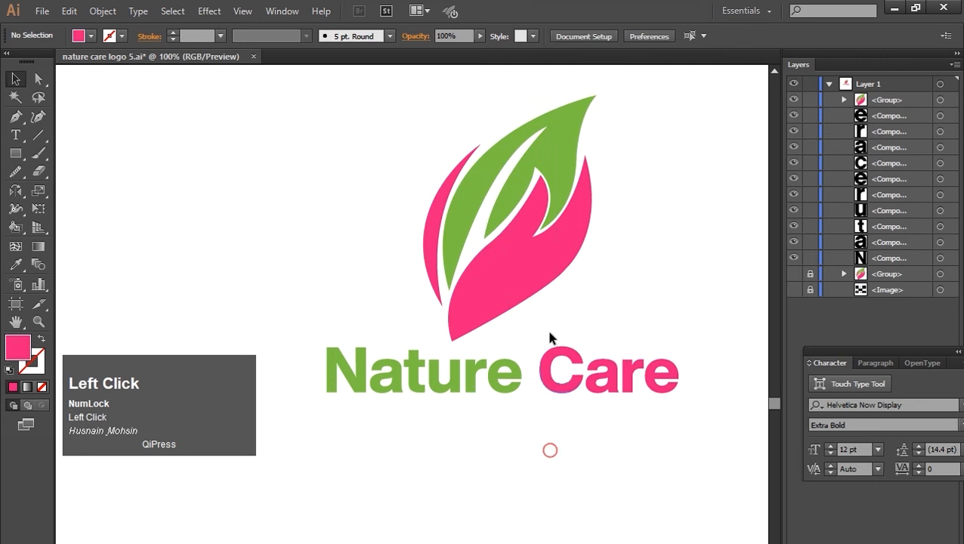
Group the four pink letters of "Care"
left_click_drag(624, 411, 648, 387)
right_click(629, 369)
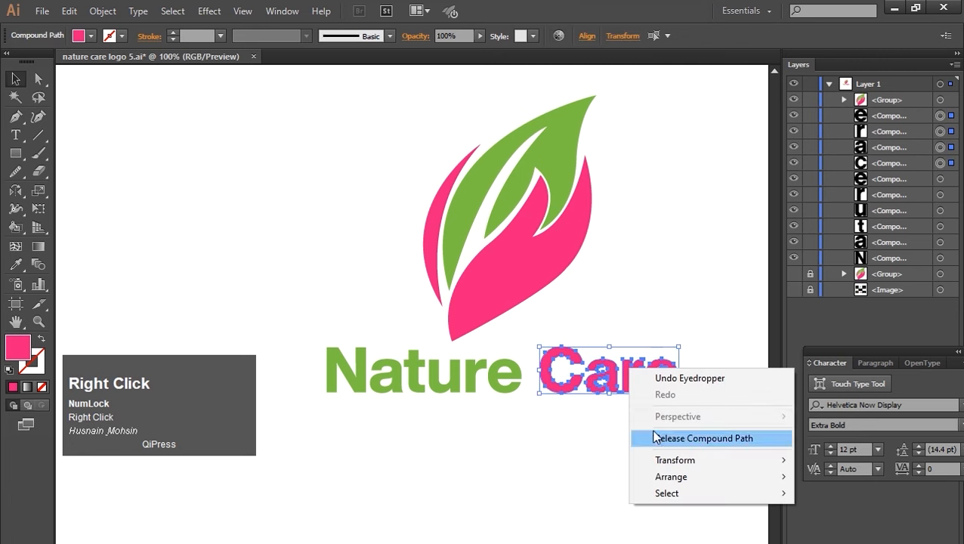
left_click(598, 385)
left_click(102, 10)
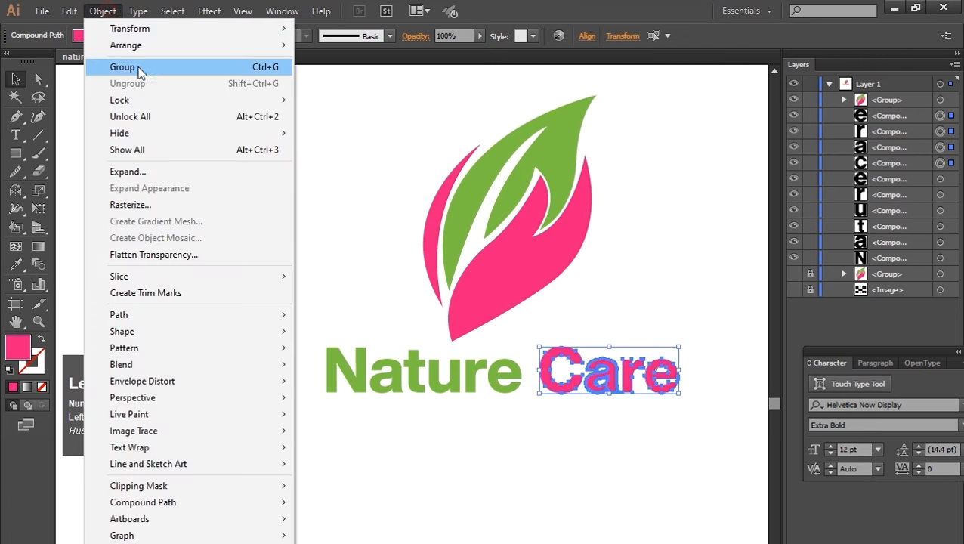
left_click(138, 67)
Nudge the "Care" group to the left to tighten the gap after "Nature"
mouse_move(553, 390)
left_mouse_down()
mouse_move(542, 379)
mouse_move(556, 383)
mouse_move(548, 387)
left_mouse_up()
left_click(526, 474)
key("Left")
key("Left")
key("Left")
key("Left")
key("Left")
key("Down")
key("Down")
left_click(522, 429)
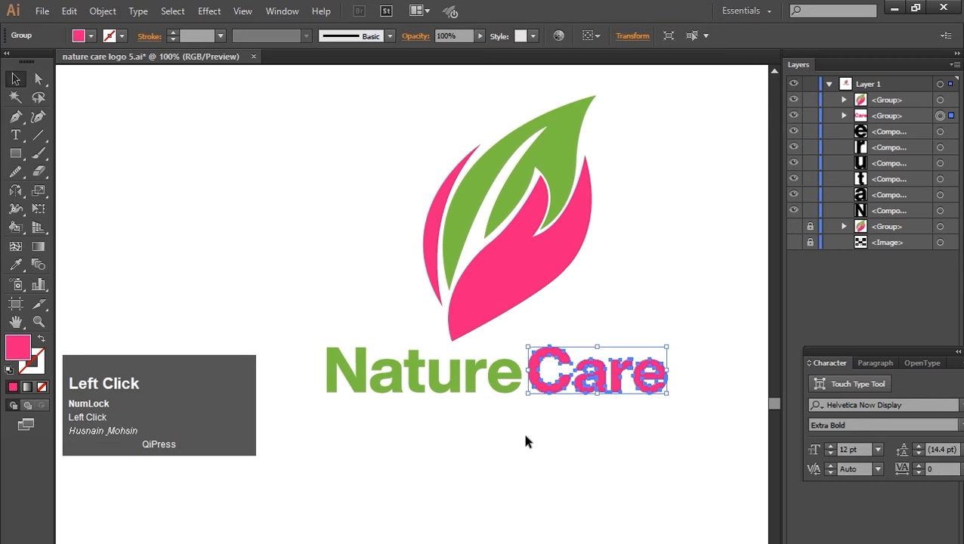
Group the "Nature" letters and the "Care" group into one wordmark
left_click_drag(310, 380, 699, 424)
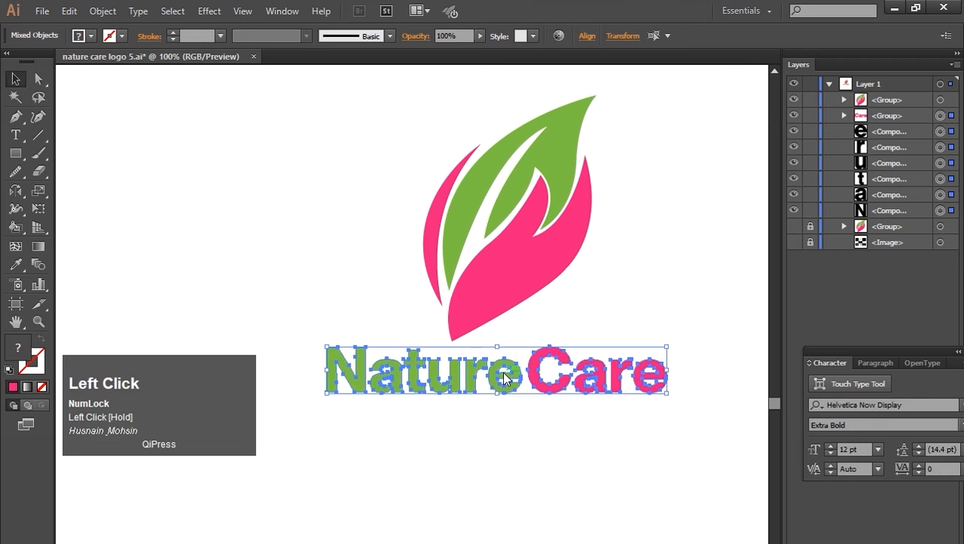
right_click(504, 371)
left_click(541, 444)
Align the leaf symbol and the wordmark on their horizontal centres, and deselect them
left_click_drag(383, 133, 630, 473)
left_click(587, 36)
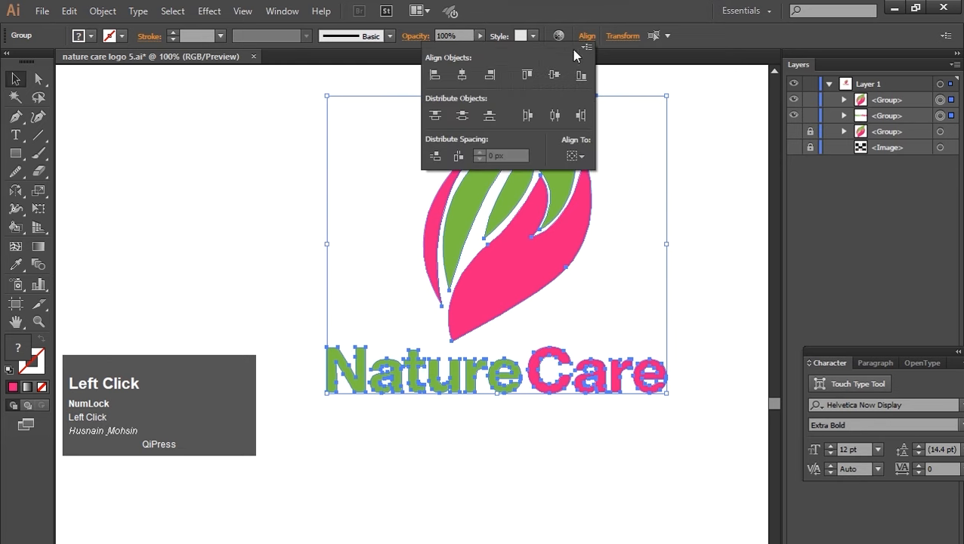
left_click(461, 75)
left_click(555, 116)
left_click(540, 458)
left_click(274, 146)
Group the leaf symbol and the wordmark into a single logo, and deselect it
left_click_drag(260, 104, 665, 412)
right_click(504, 250)
left_click(544, 319)
left_click(556, 517)
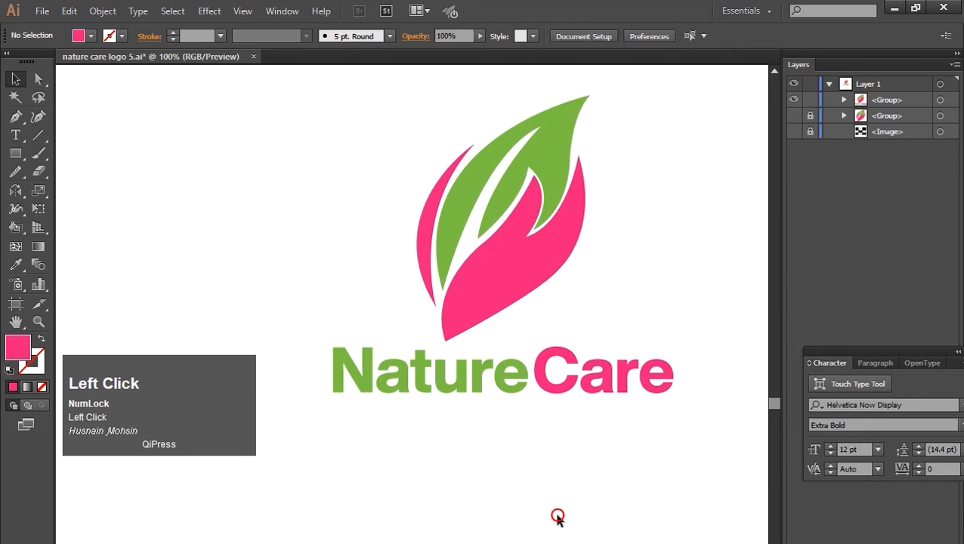